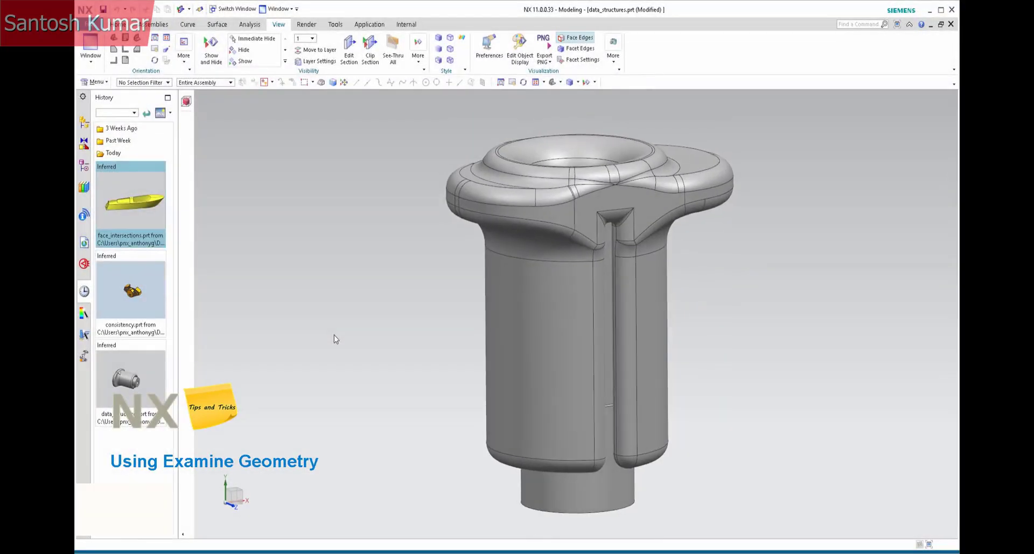
# - Pick the data_structures part as a solid body and tip it to show its flared end
pyautogui.click(143, 82)
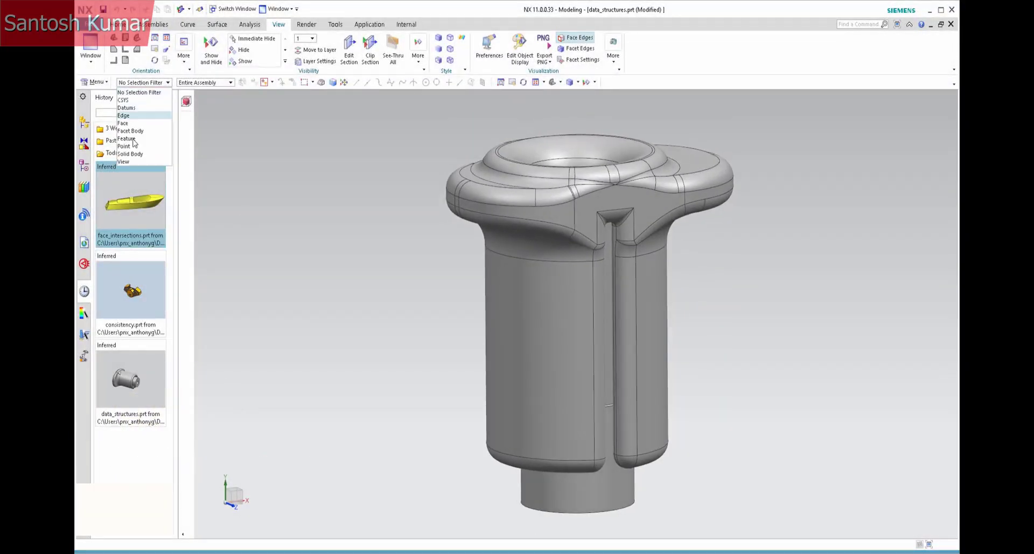
pyautogui.click(134, 154)
pyautogui.click(469, 226)
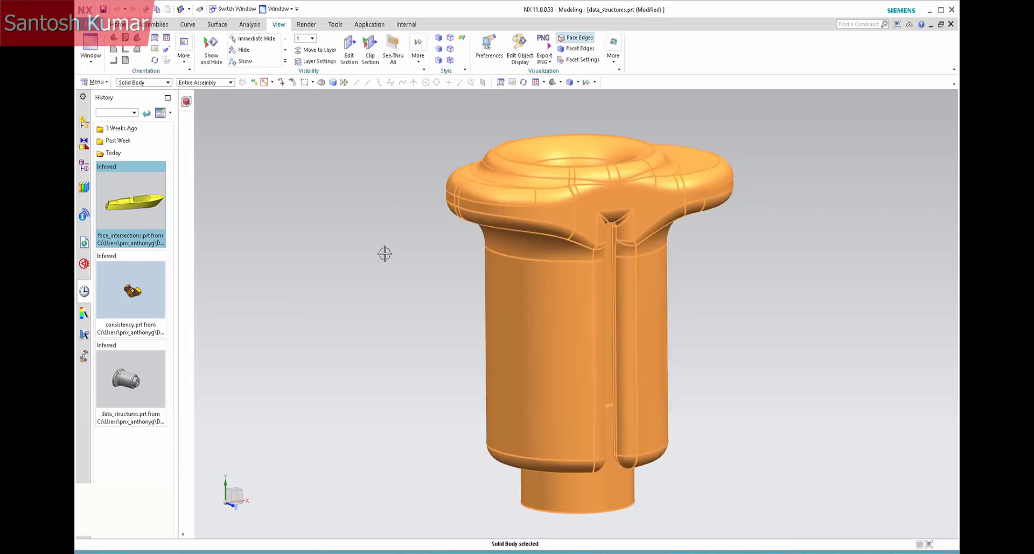
pyautogui.moveTo(384, 253); pyautogui.dragTo(385, 253, button='middle')
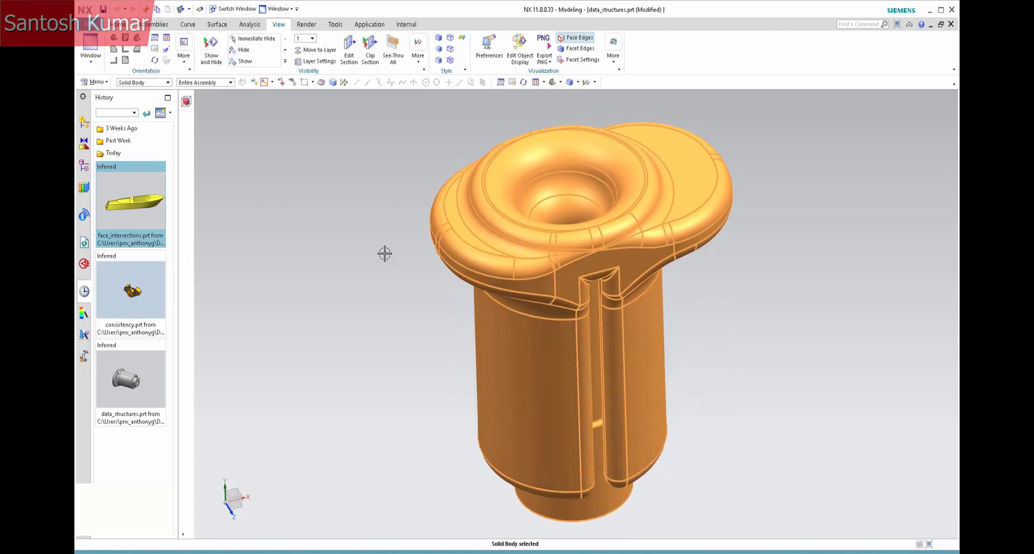
# - Clear the selection and reset the filter to No Selection Filter
pyautogui.press('Escape')
pyautogui.click(168, 82)
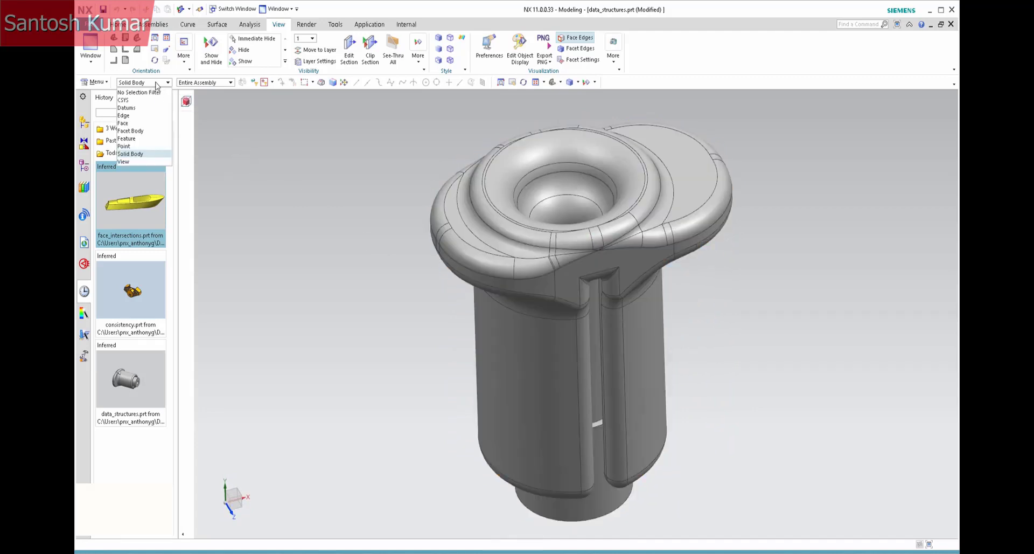
pyautogui.click(137, 89)
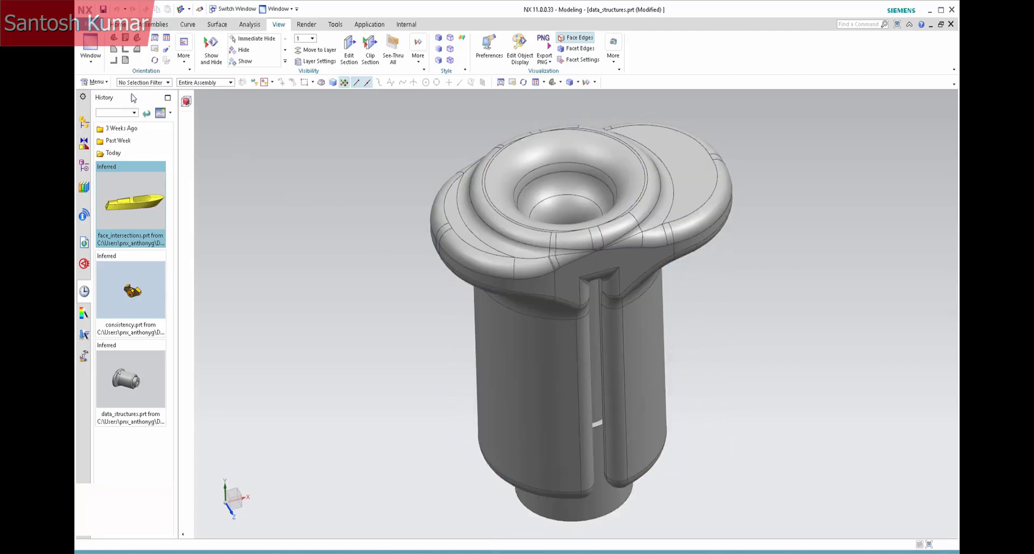
# - Run Examine Geometry on the data_structures solid body with Highlight Results on
pyautogui.click(250, 24)
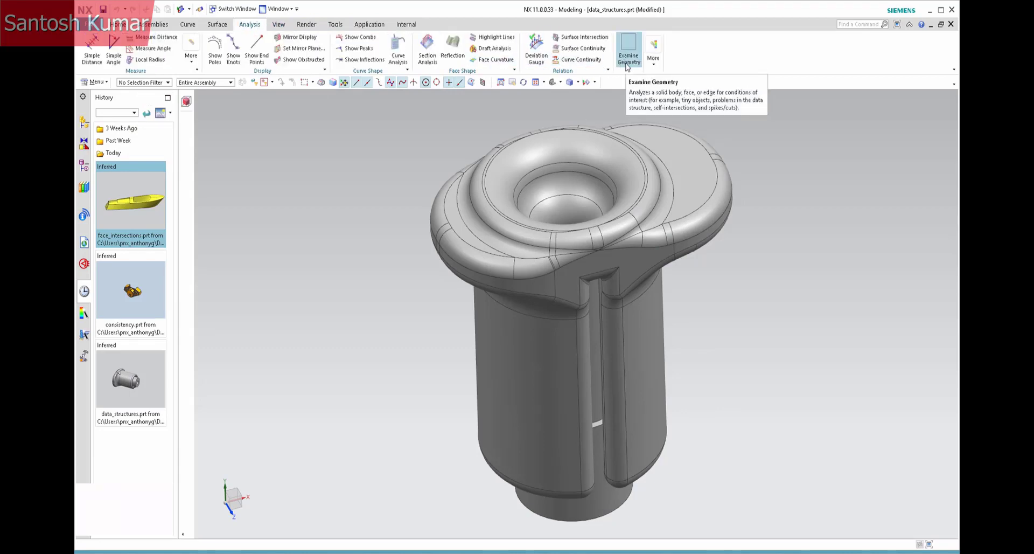
pyautogui.click(628, 66)
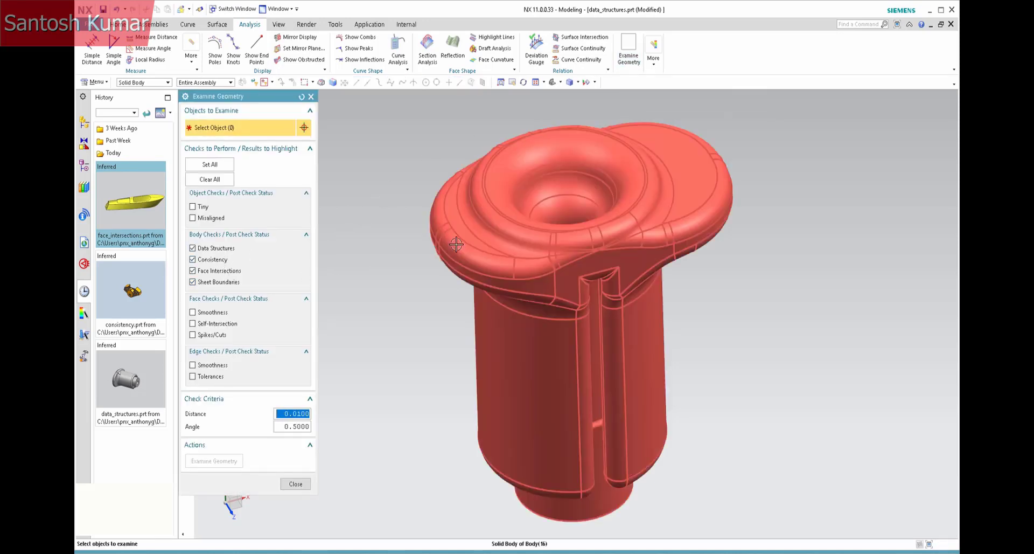
pyautogui.click(425, 253)
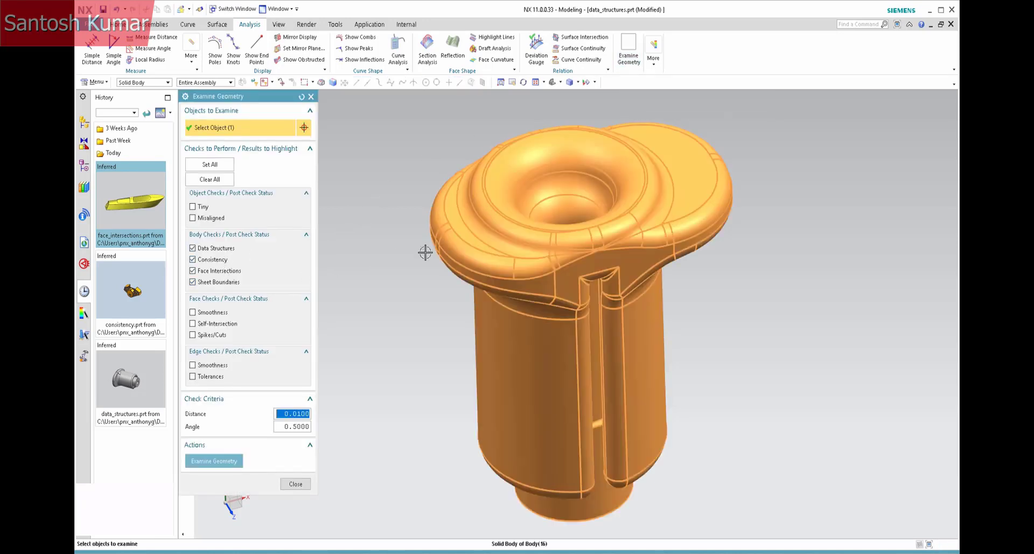
pyautogui.click(234, 461)
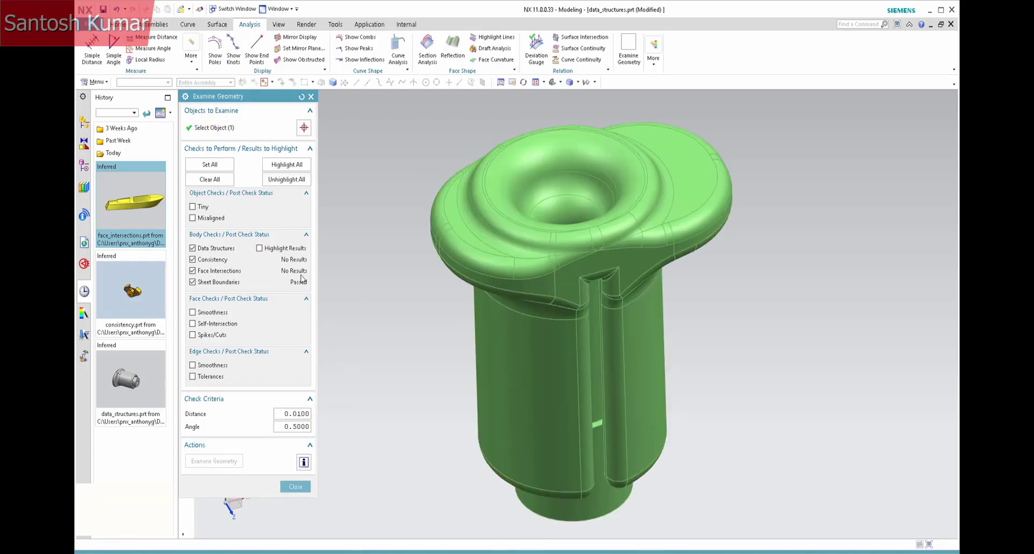
pyautogui.click(259, 249)
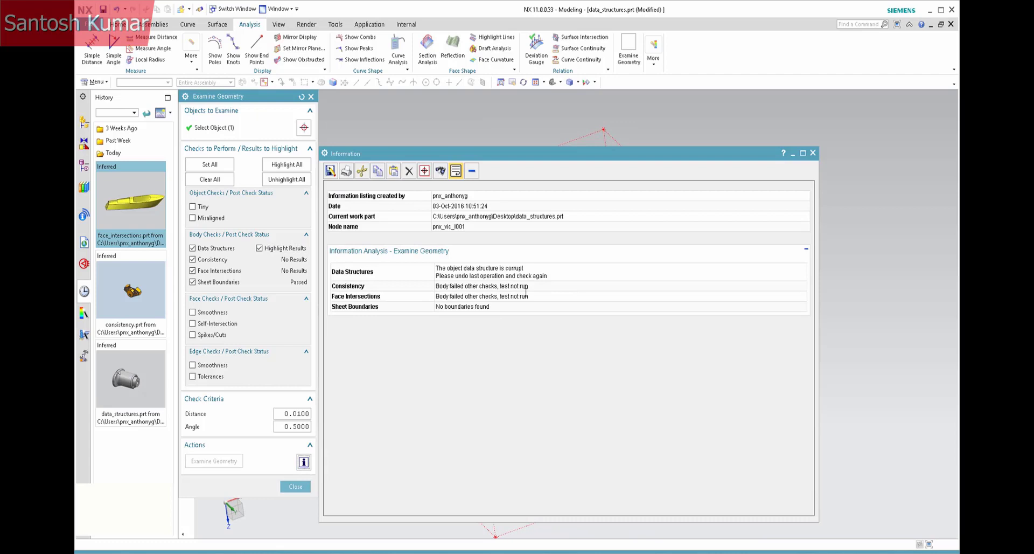
# - Read the corrupt data structure and Face Intersections not-run messages, then close the report
pyautogui.moveTo(451, 278); pyautogui.dragTo(437, 270)
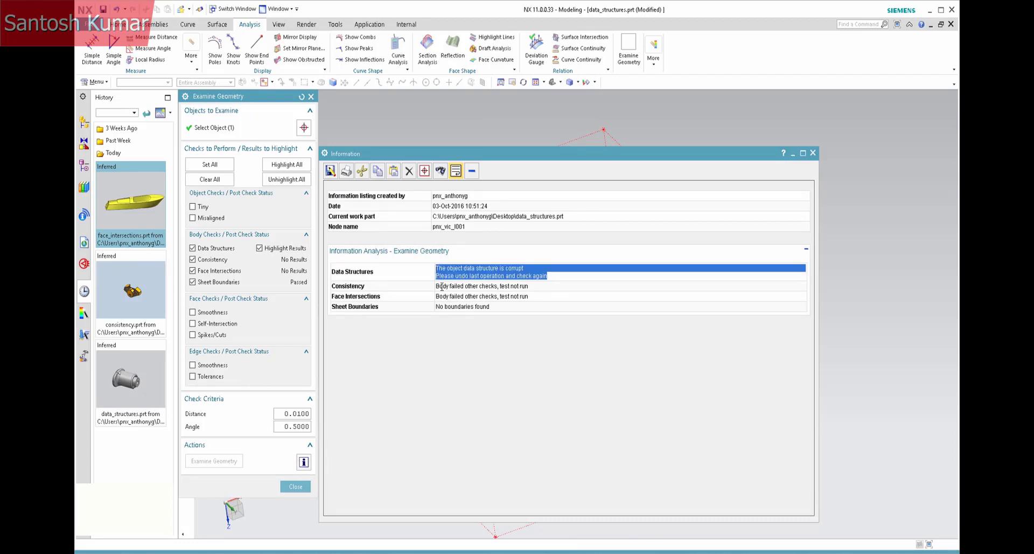
pyautogui.click(536, 309)
pyautogui.moveTo(471, 291); pyautogui.dragTo(435, 290)
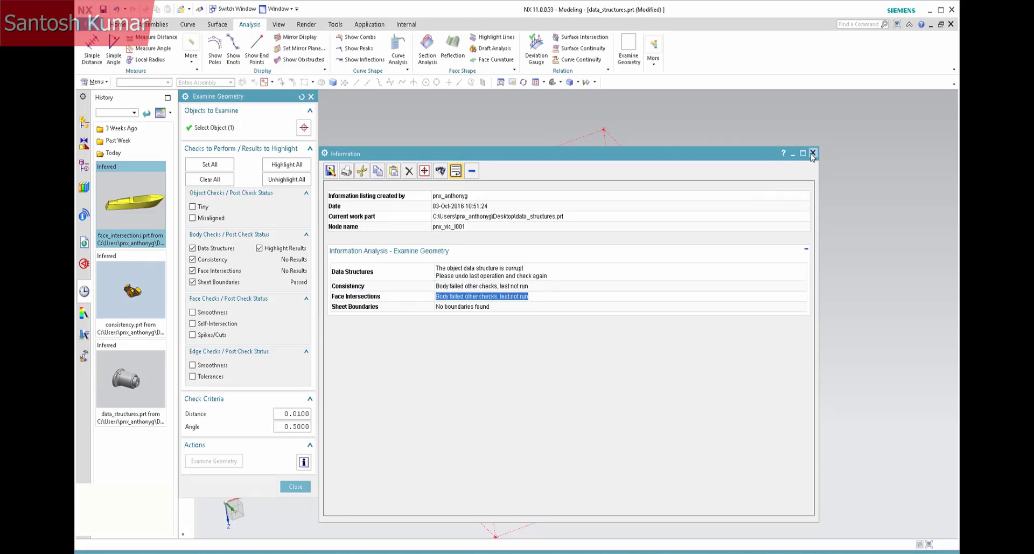
pyautogui.click(813, 153)
# - Close Examine Geometry, show the Part Navigator, and clip-section the part
pyautogui.click(294, 488)
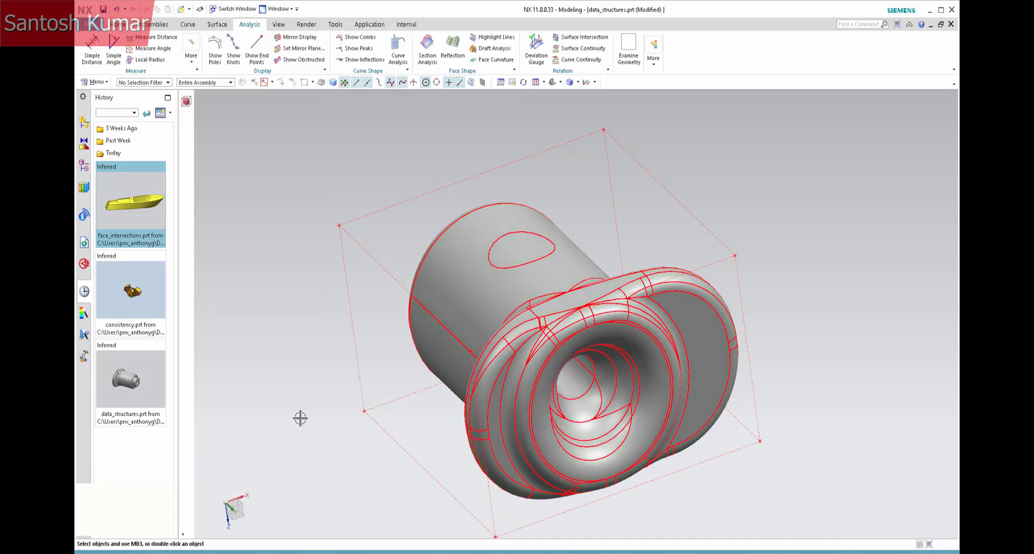
pyautogui.click(84, 167)
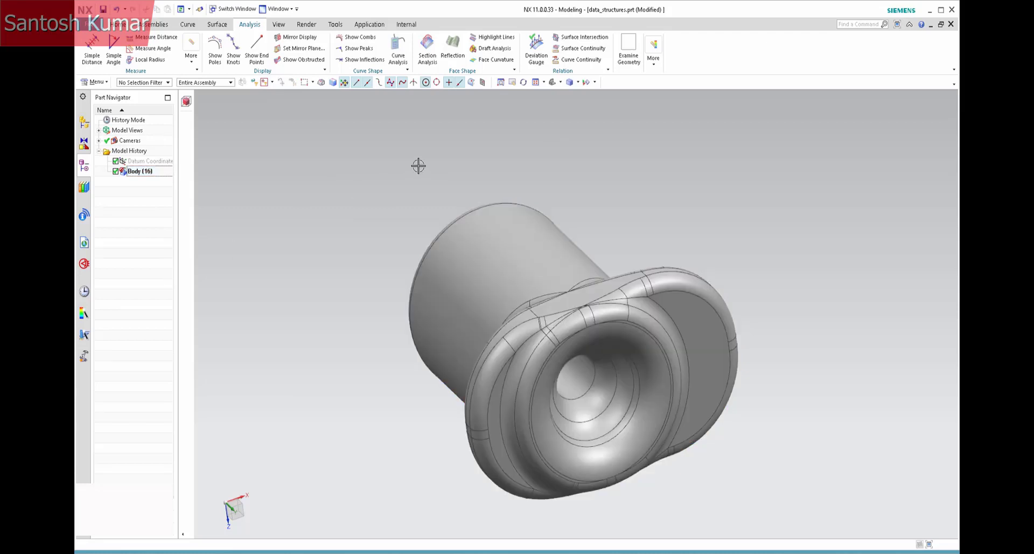
pyautogui.click(278, 27)
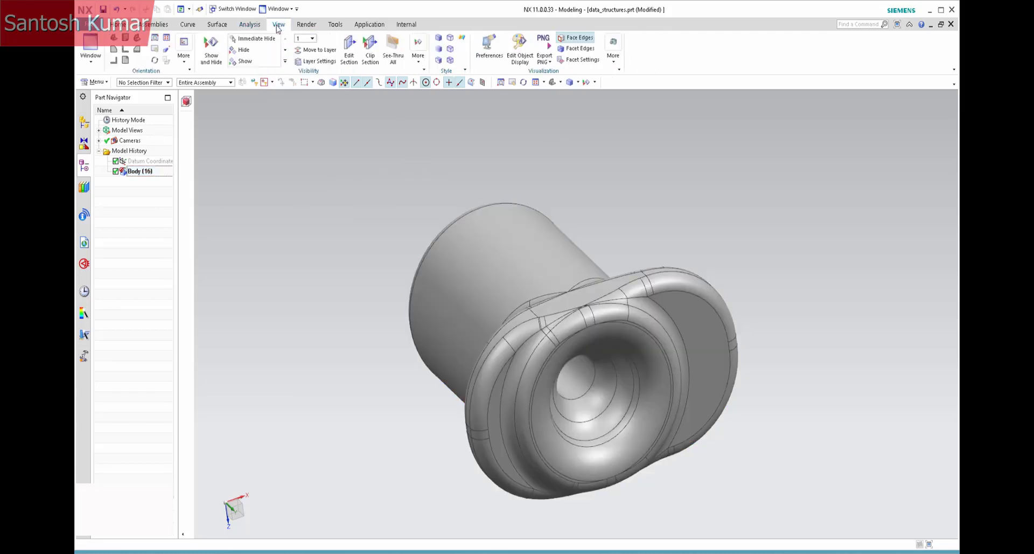
pyautogui.click(370, 54)
# - Inspect the hollow interior from front and zoomed oblique views, then turn clipping off
pyautogui.hotkey('ctrl', 'alt', 'f')
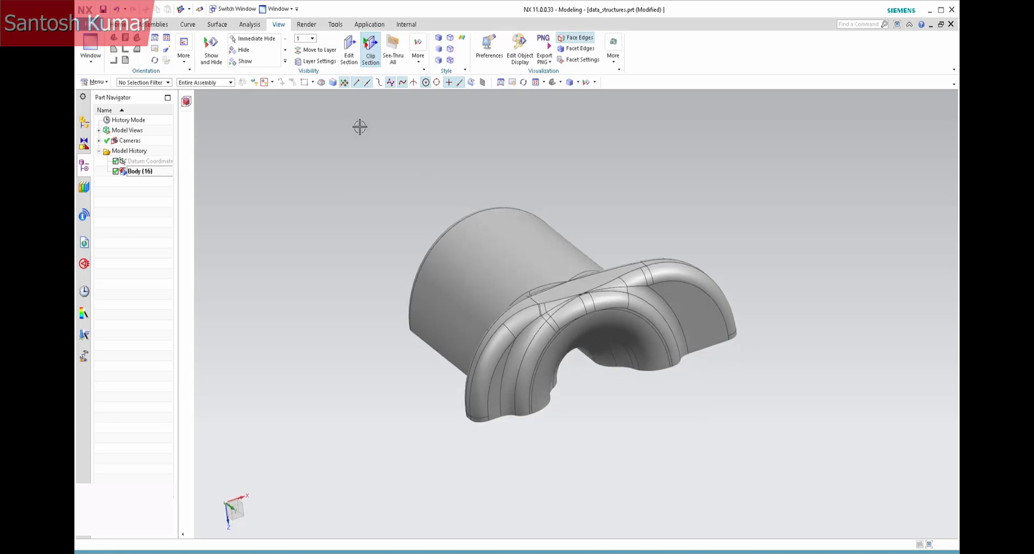
pyautogui.moveTo(326, 174); pyautogui.dragTo(306, 164, button='middle')
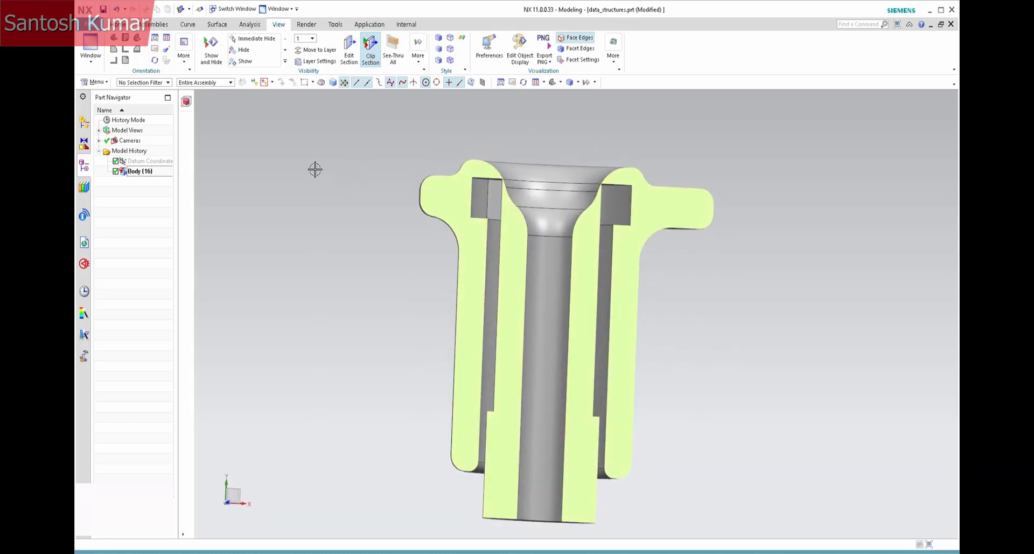
pyautogui.scroll(2, 305, 163)
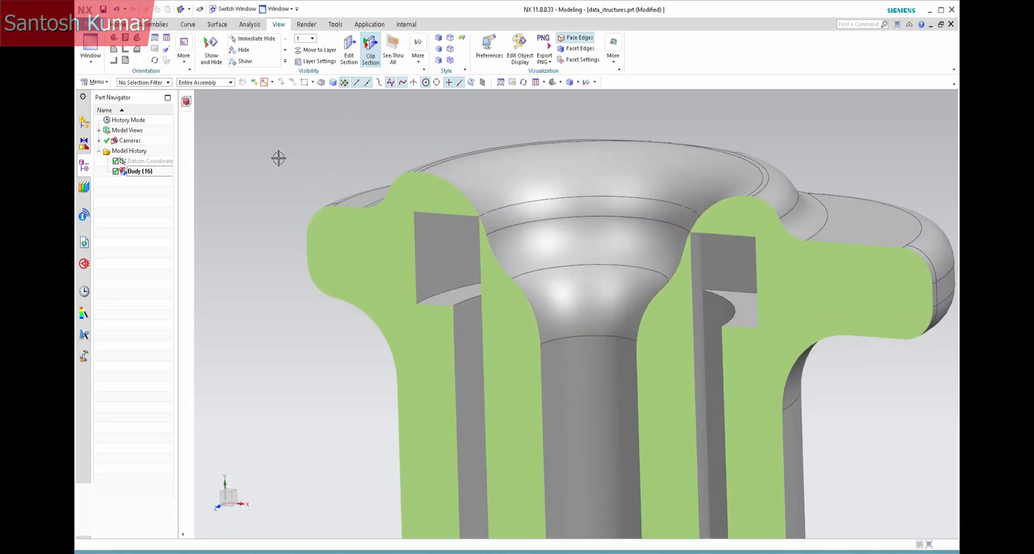
pyautogui.scroll(3, 291, 161)
pyautogui.scroll(2, 276, 158)
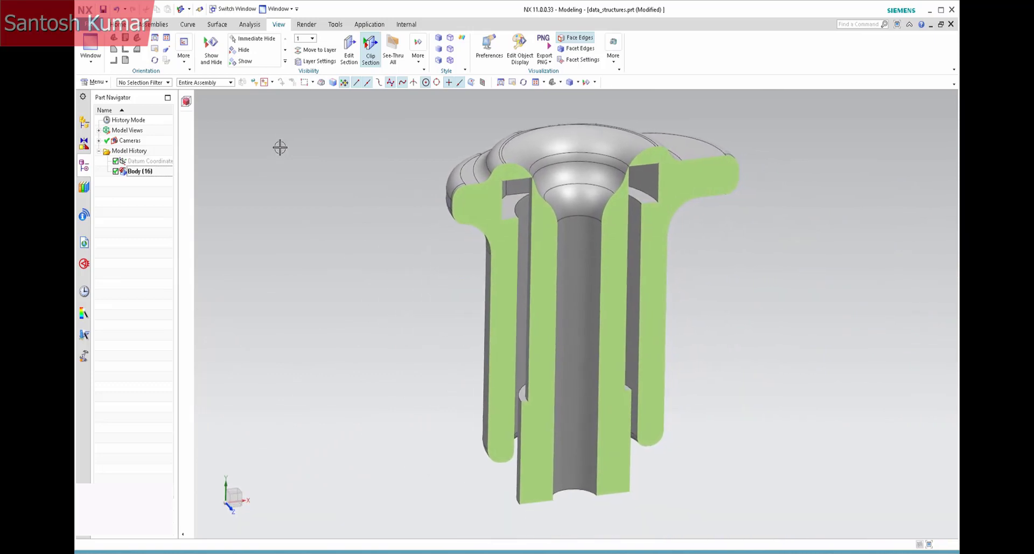
pyautogui.click(369, 53)
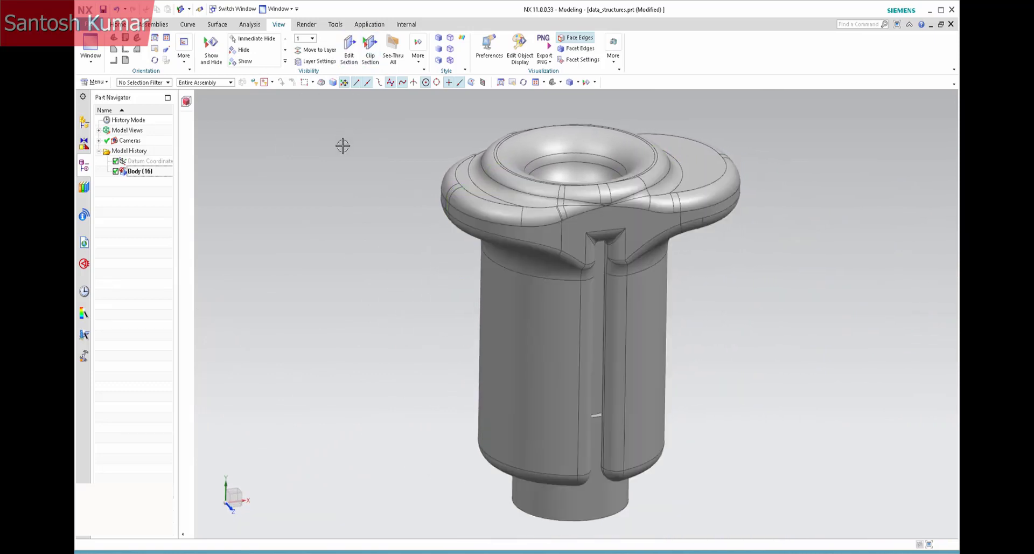
# - Run Examine Geometry on the consistency part's solid body and view its red problem faces
pyautogui.hotkey('ctrl', 'Tab')
pyautogui.hotkey('ctrl', 'Tab')
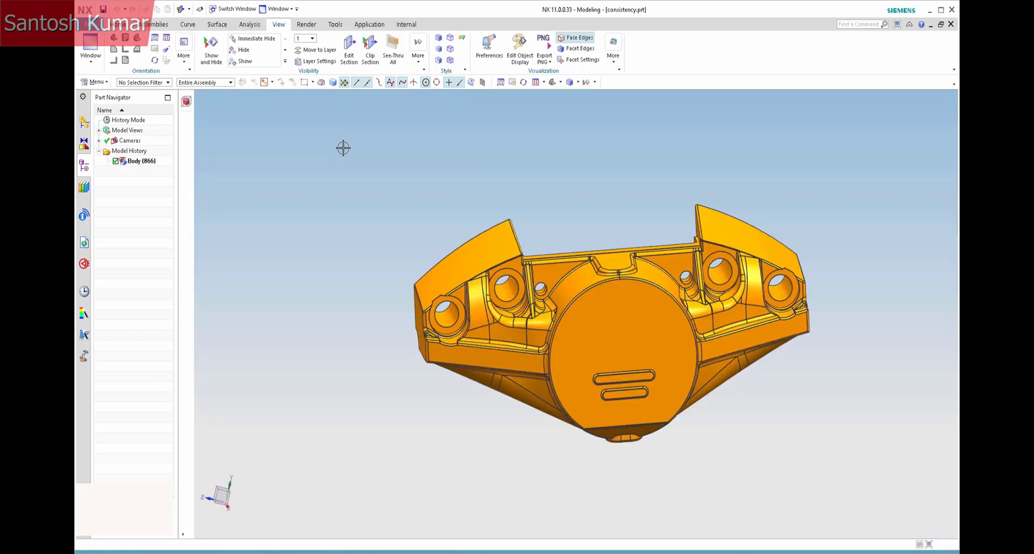
pyautogui.click(251, 25)
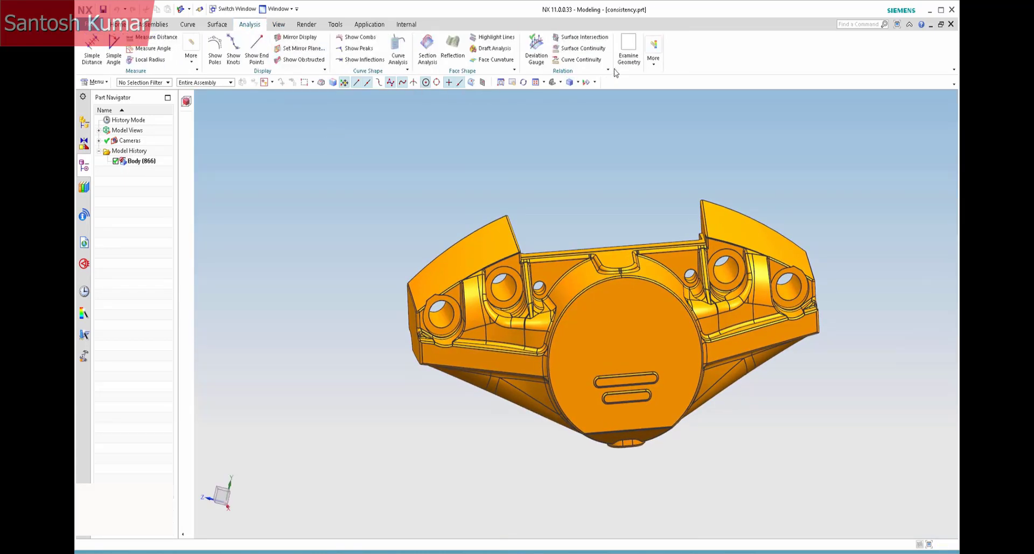
pyautogui.click(628, 52)
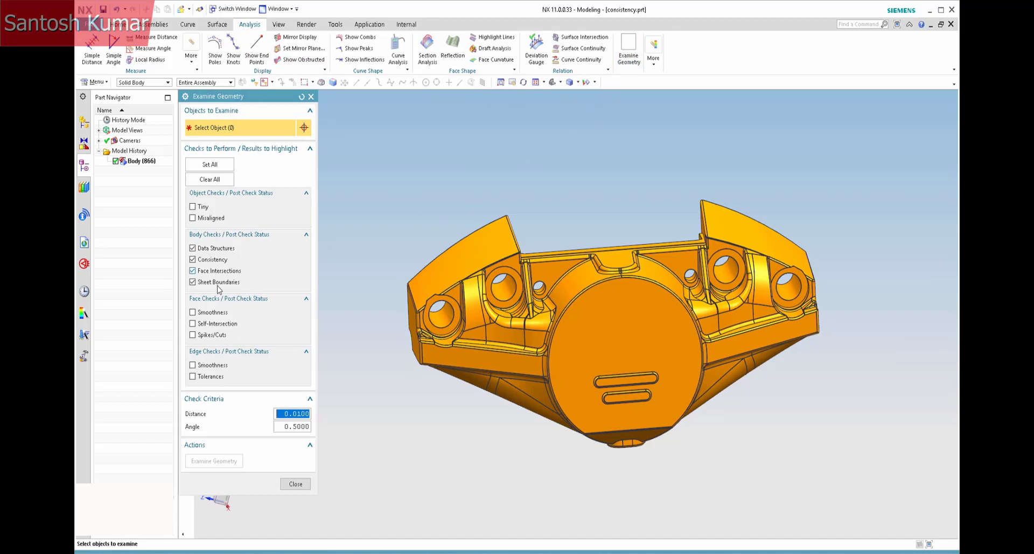
pyautogui.click(410, 282)
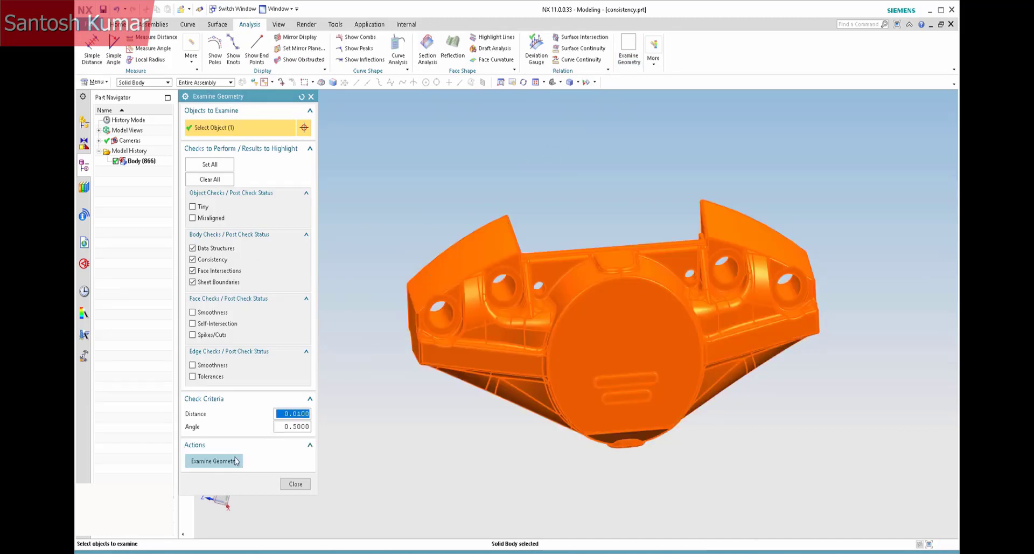
pyautogui.middleClick(379, 281)
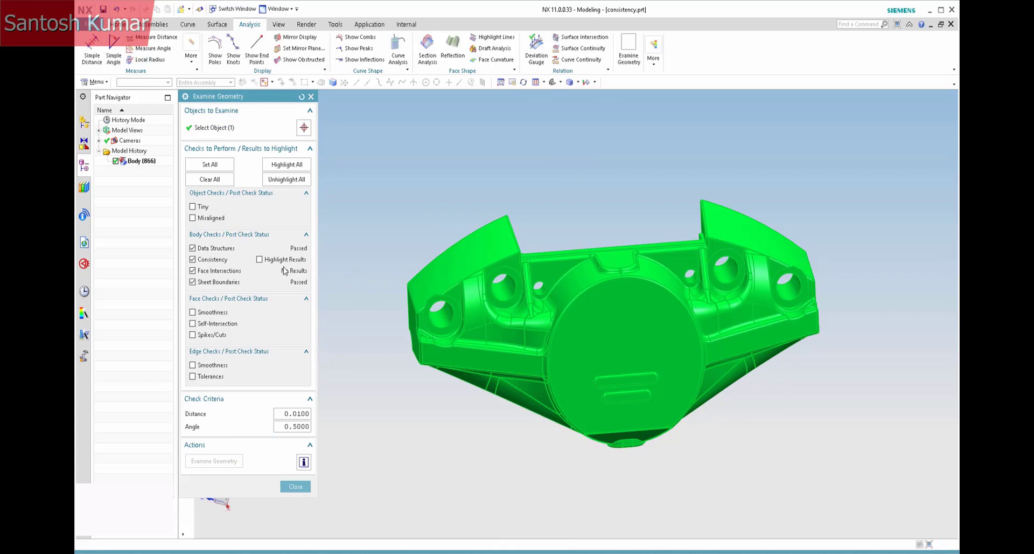
pyautogui.moveTo(386, 211); pyautogui.dragTo(385, 201, button='middle')
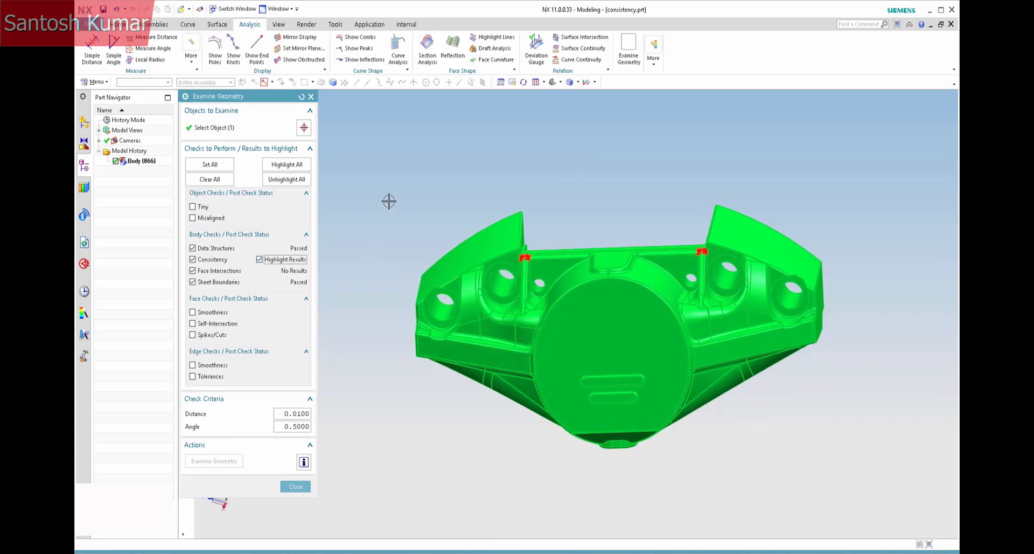
pyautogui.scroll(4, 385, 201)
pyautogui.scroll(2, 385, 201)
pyautogui.scroll(2, 385, 201)
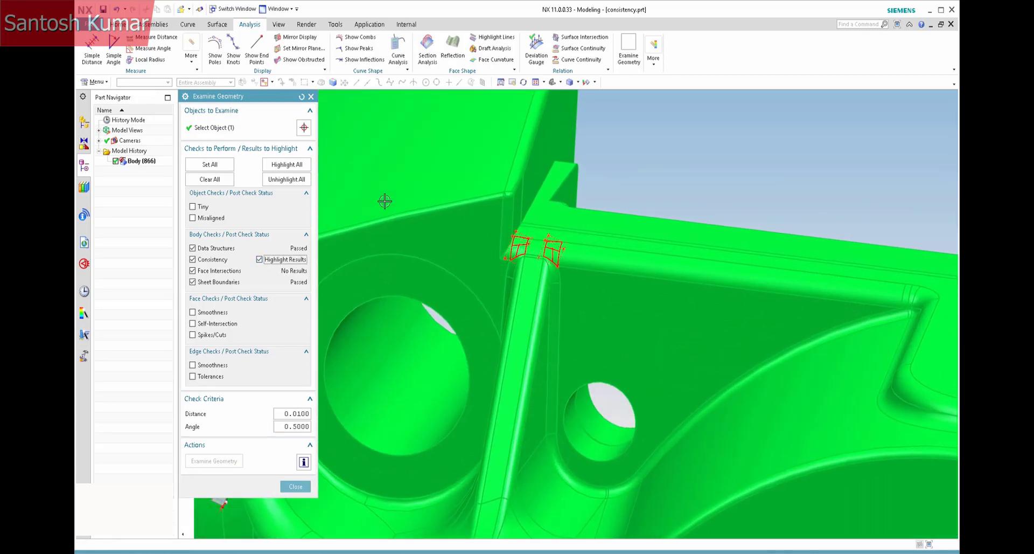
pyautogui.moveTo(413, 192)
pyautogui.mouseDown(button='middle')
pyautogui.moveTo(709, 180)
pyautogui.moveTo(566, 187)
pyautogui.moveTo(409, 323)
pyautogui.mouseUp(button='middle')
# - Review the self-intersecting geometry messages in the check report and close it
pyautogui.click(303, 462)
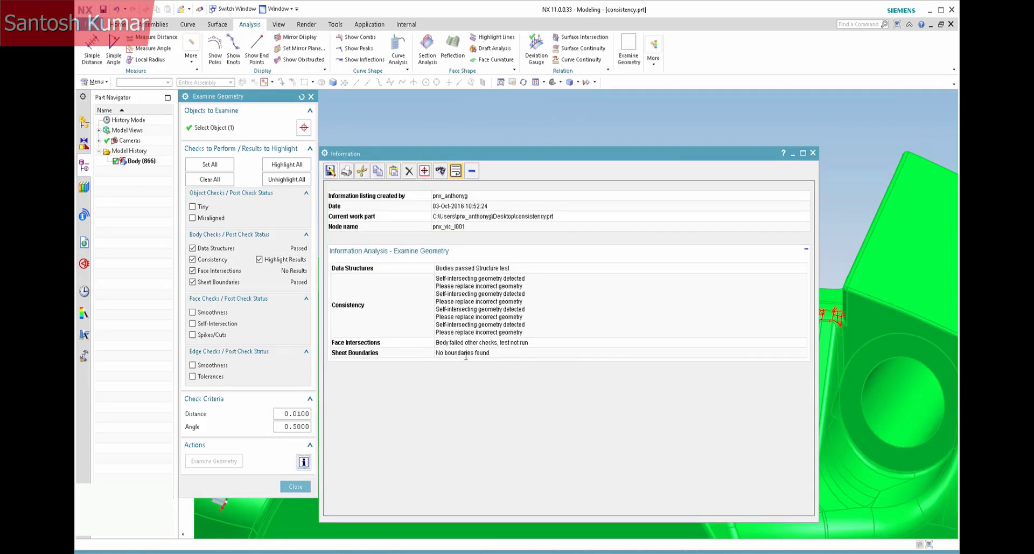
pyautogui.moveTo(449, 280); pyautogui.dragTo(458, 329)
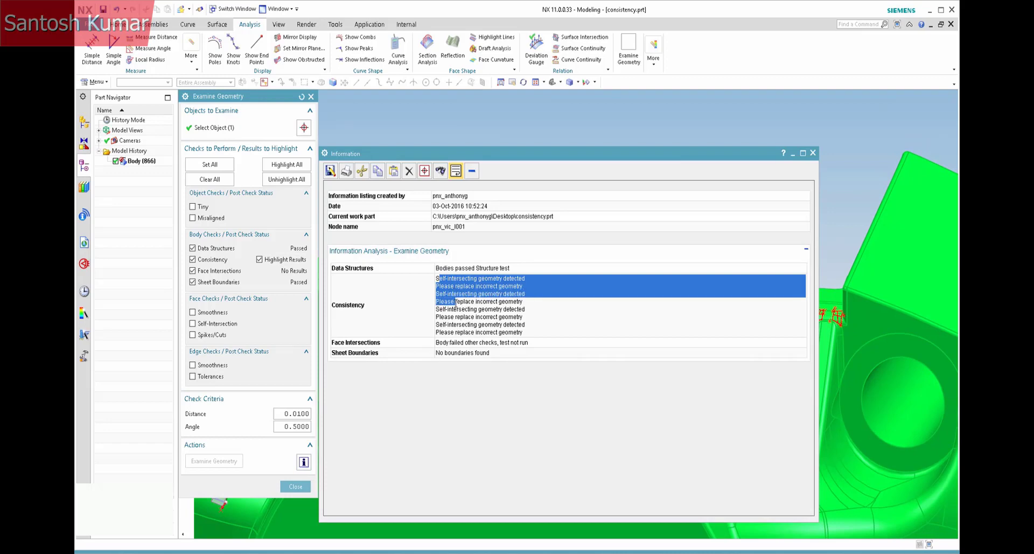
pyautogui.click(539, 332)
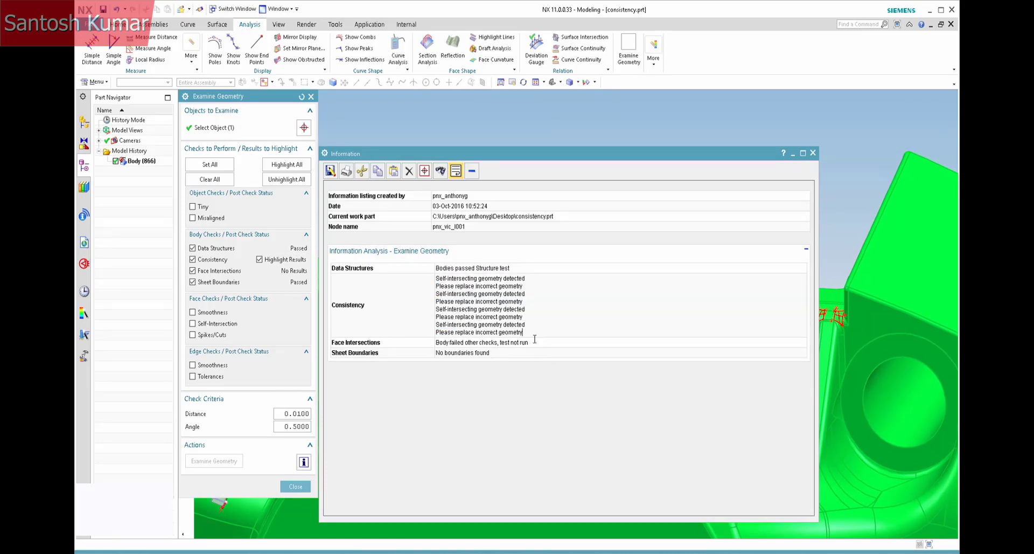
pyautogui.click(814, 154)
# - Dismiss the geometry check and set the selection filter to Solid Body
pyautogui.moveTo(615, 229)
pyautogui.mouseDown(button='middle')
pyautogui.moveTo(477, 267)
pyautogui.moveTo(492, 224)
pyautogui.moveTo(292, 130)
pyautogui.moveTo(243, 118)
pyautogui.mouseUp(button='middle')
pyautogui.press('Escape')
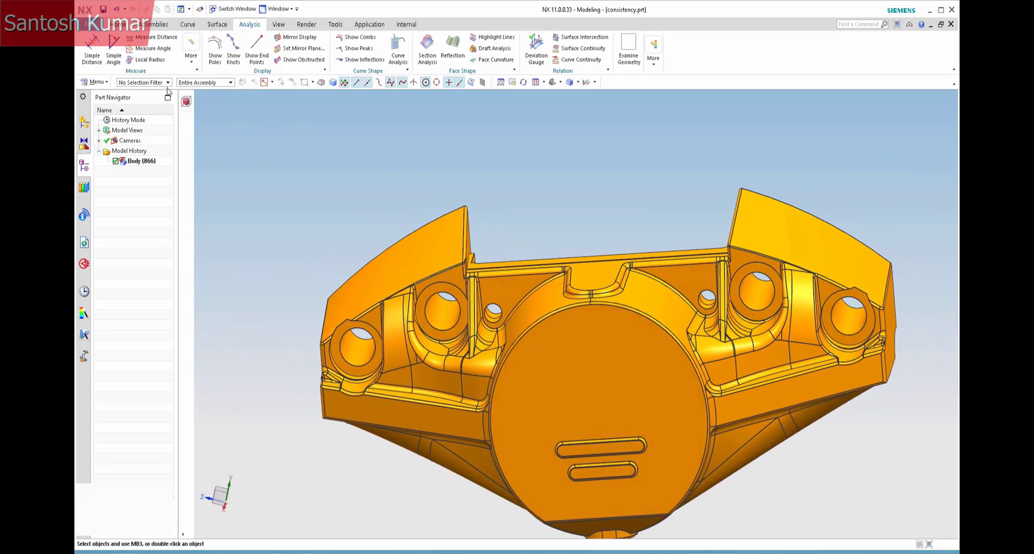
pyautogui.click(167, 82)
pyautogui.click(140, 139)
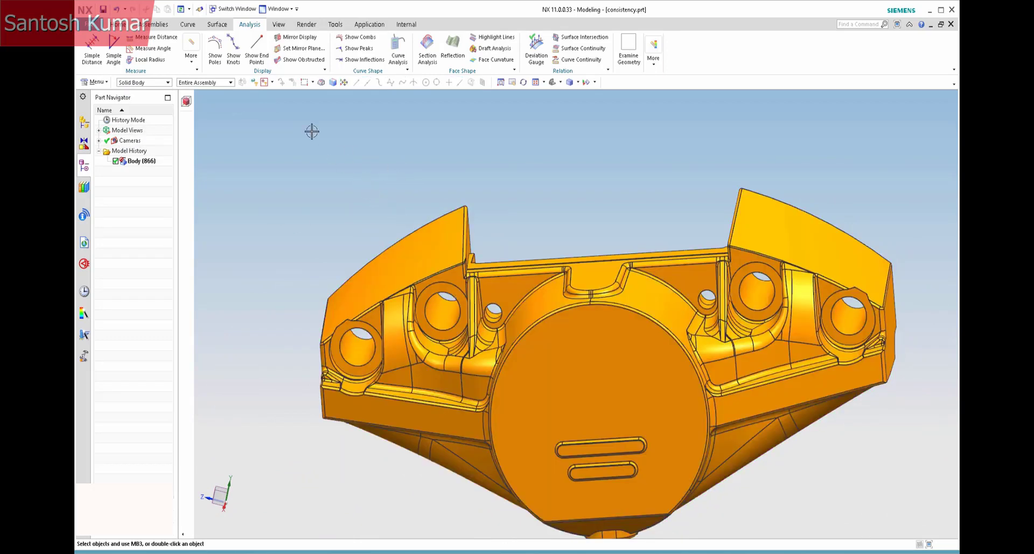
# - Start Optimize Face and pick the first faulty blend face at a rib corner
pyautogui.click(126, 27)
pyautogui.click(442, 69)
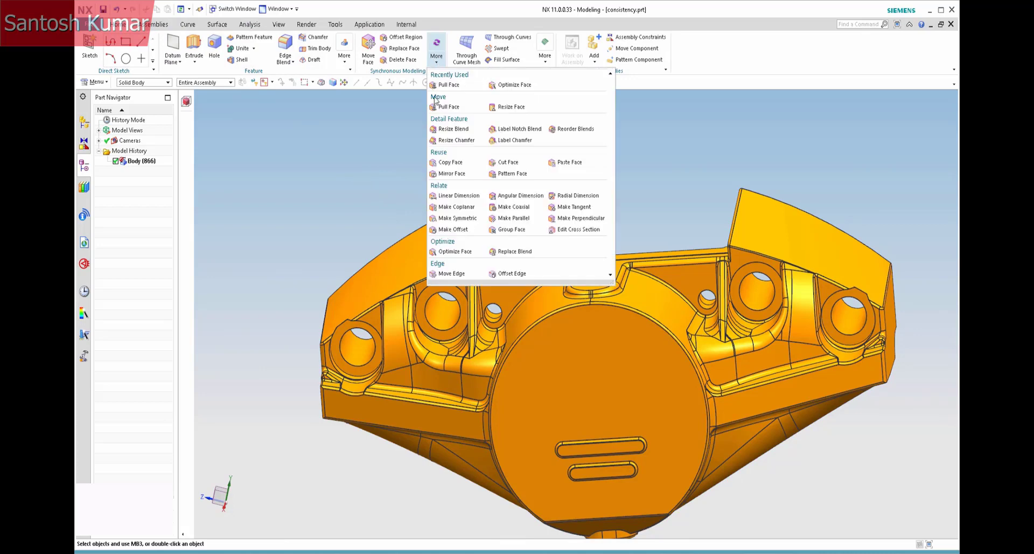
pyautogui.click(452, 252)
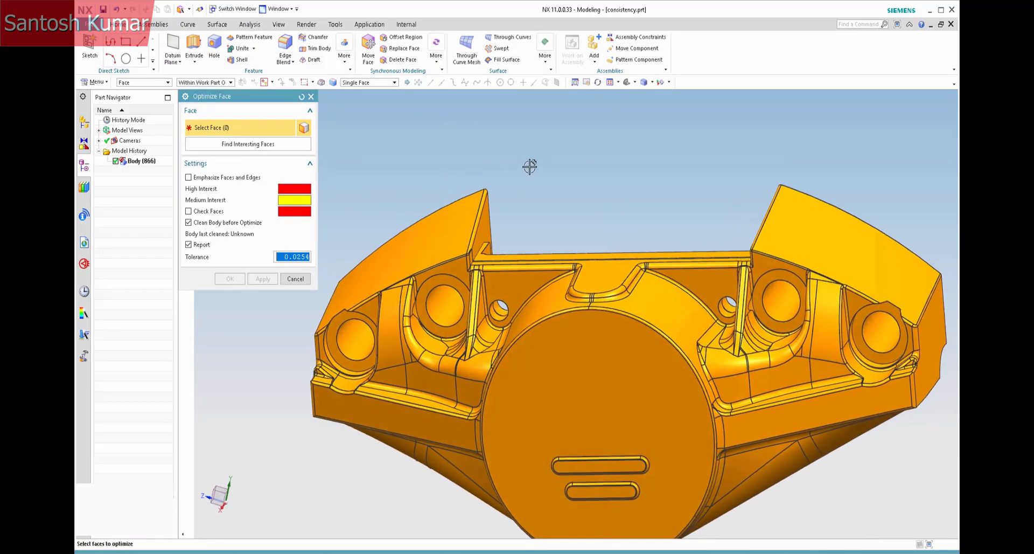
pyautogui.scroll(5, 529, 166)
pyautogui.scroll(3, 462, 300)
pyautogui.click(438, 279)
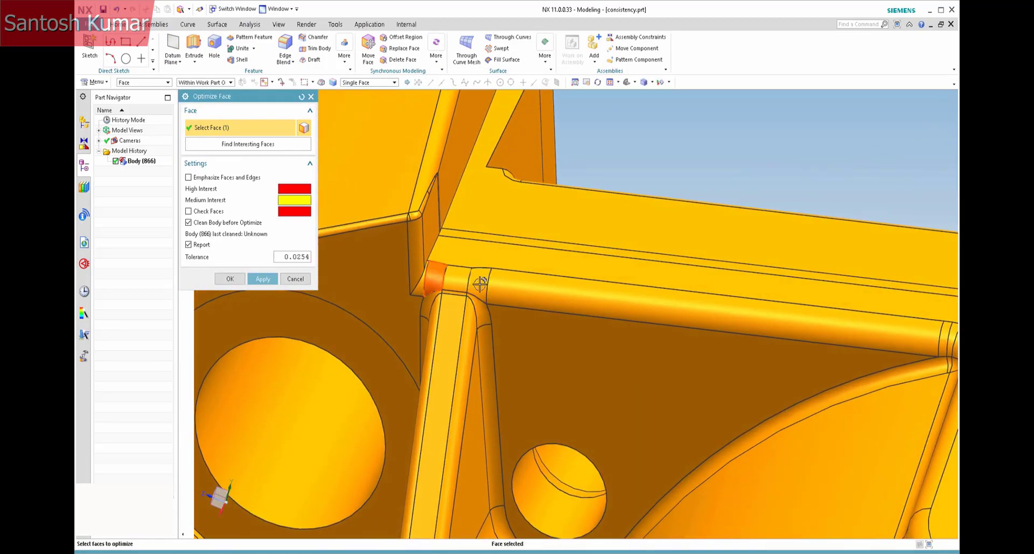
# - Add the other faulty rib-joint blend faces and optimize all four
pyautogui.moveTo(438, 279); pyautogui.dragTo(596, 238, button='middle')
pyautogui.scroll(3, 656, 370)
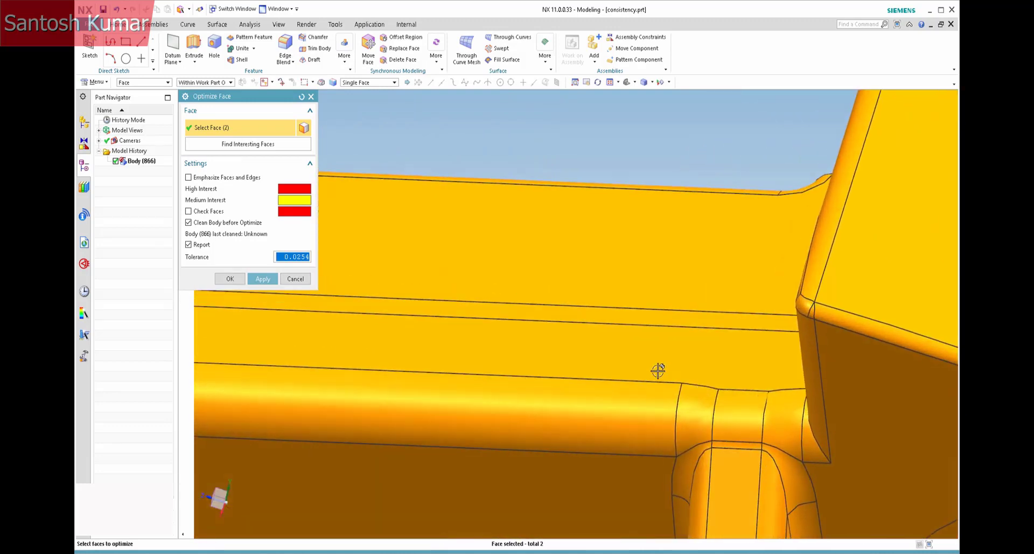
pyautogui.click(695, 404)
pyautogui.click(778, 415)
pyautogui.scroll(-3, 434, 247)
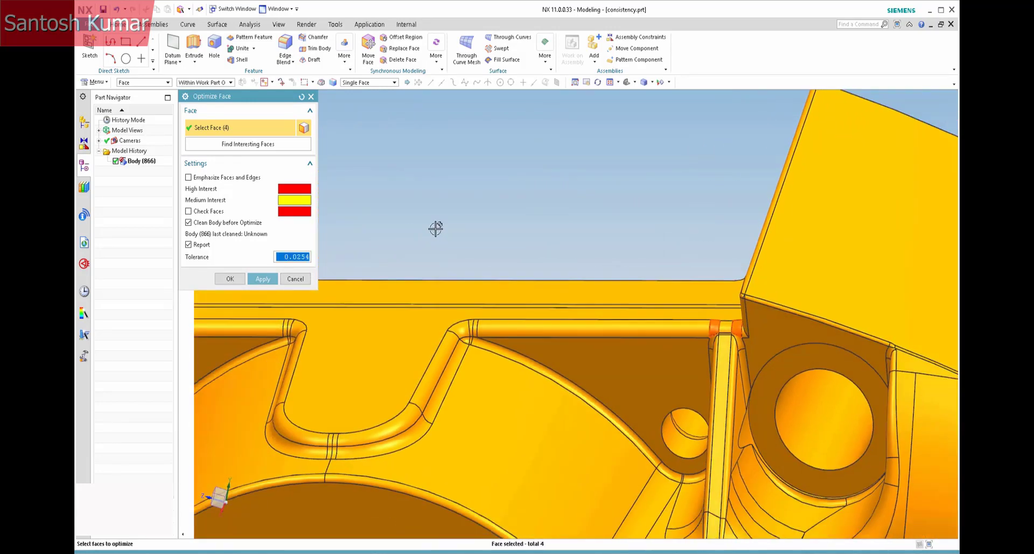
pyautogui.scroll(-3, 434, 227)
pyautogui.scroll(-2, 418, 215)
pyautogui.click(236, 283)
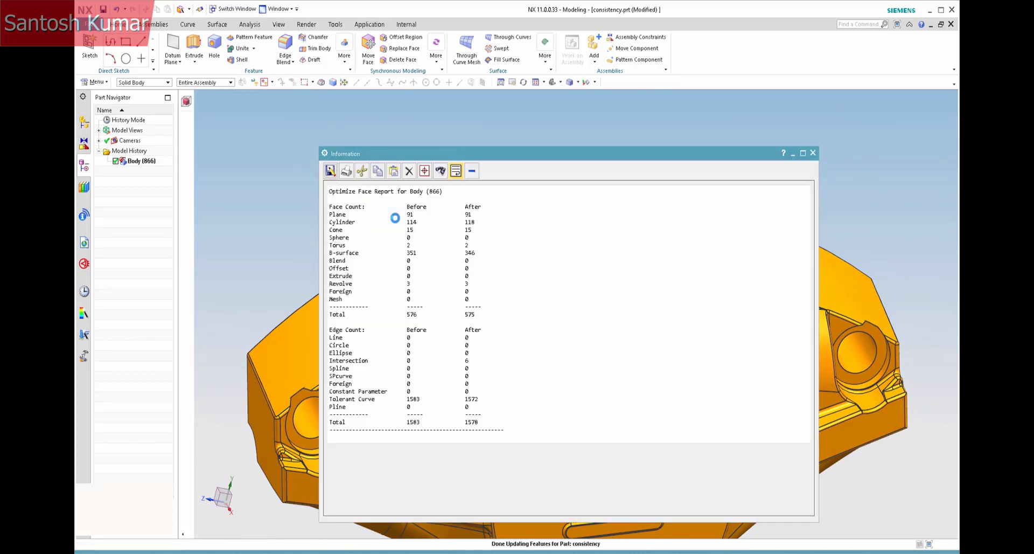
# - Close the optimization report and rerun Examine Geometry on the repaired consistency body
pyautogui.click(814, 153)
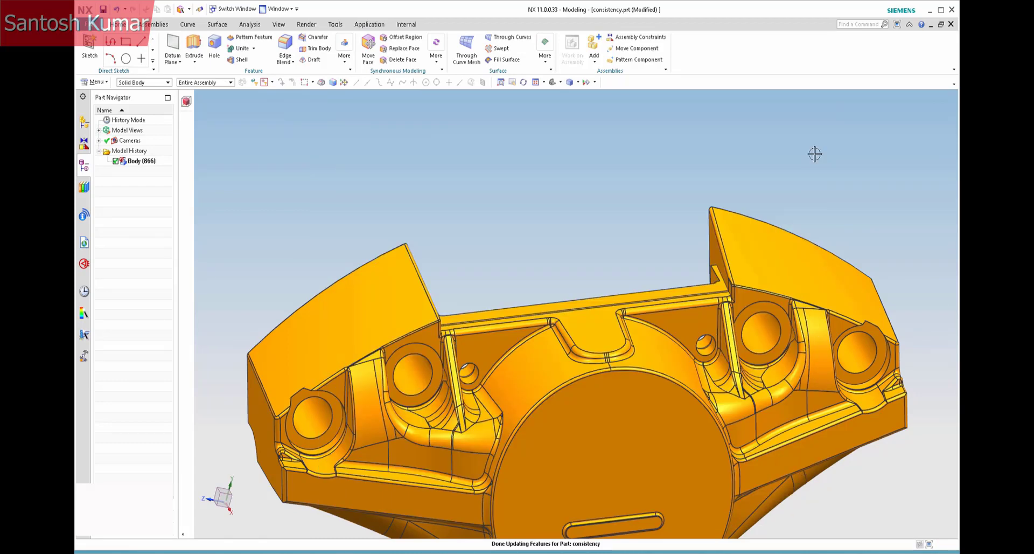
pyautogui.click(241, 26)
pyautogui.click(628, 48)
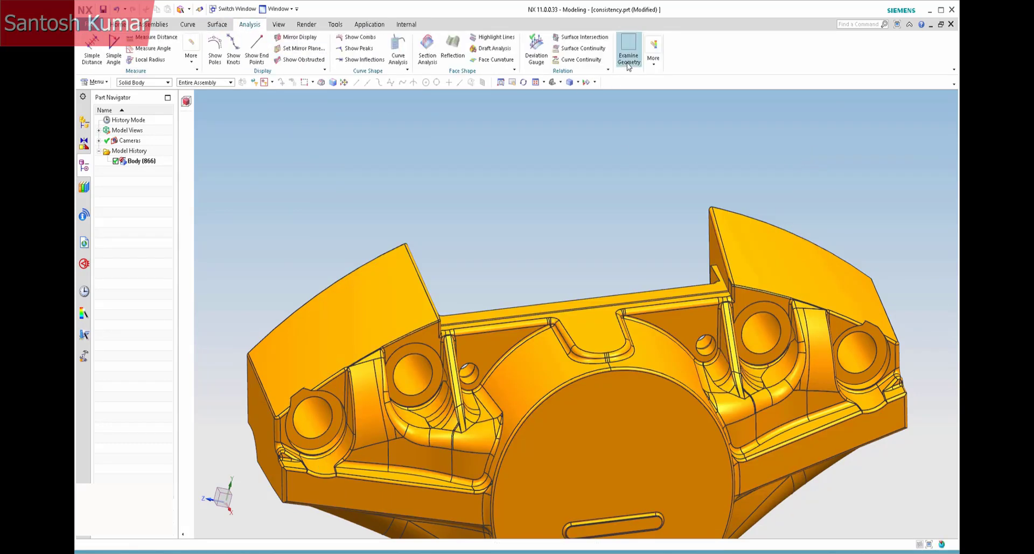
pyautogui.click(397, 280)
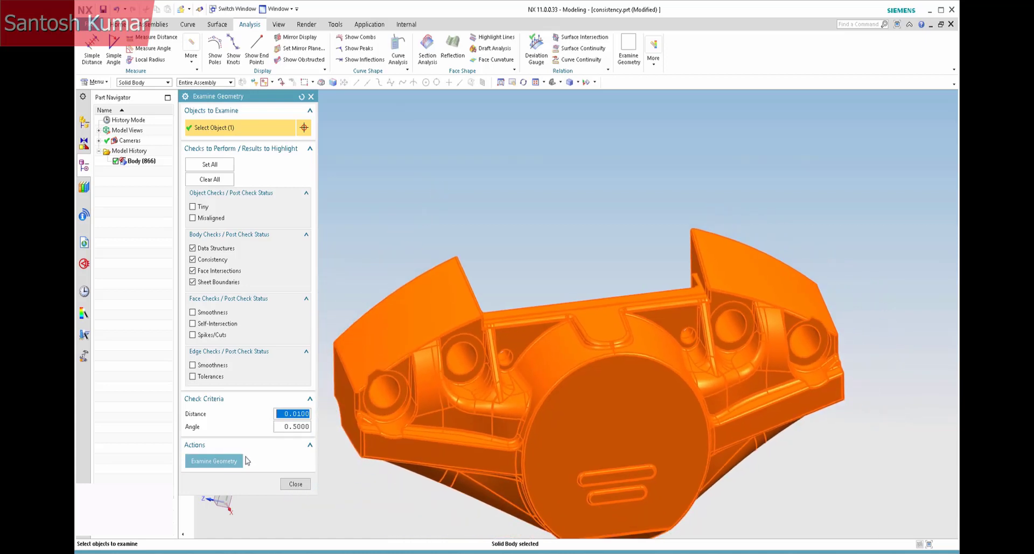
# - Close the passed check and switch to the face_intersections boat part
pyautogui.click(295, 485)
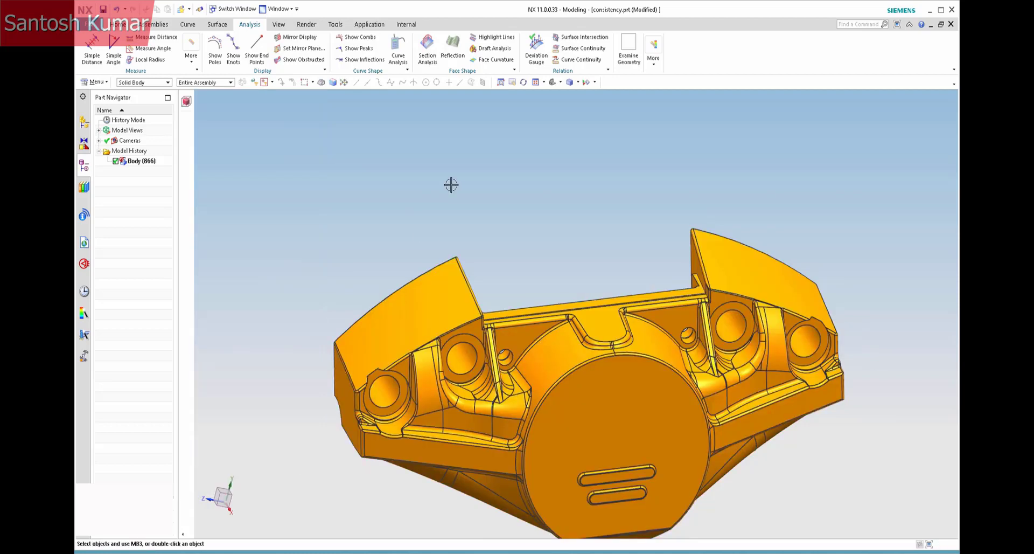
pyautogui.hotkey('ctrl', 'Tab')
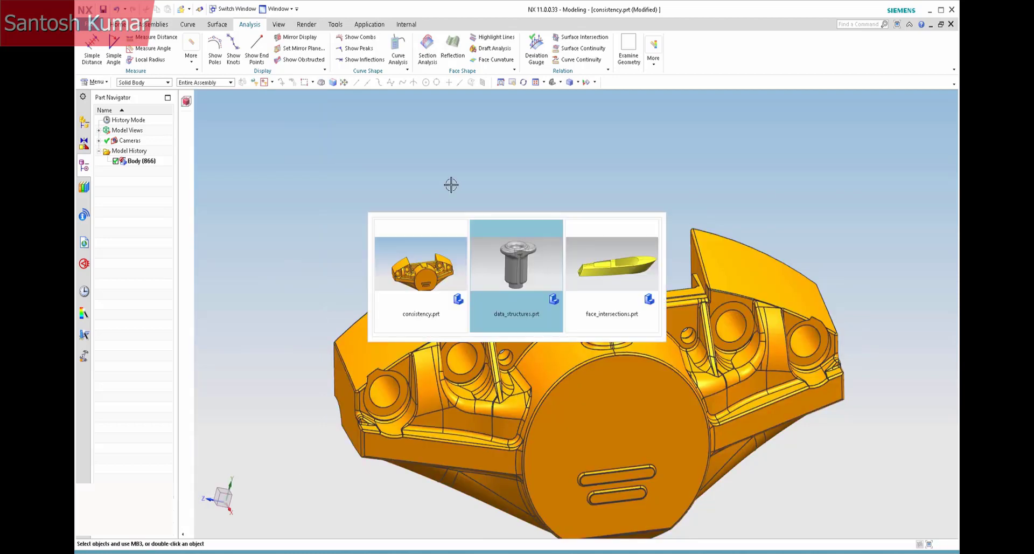
pyautogui.hotkey('ctrl', 'Tab')
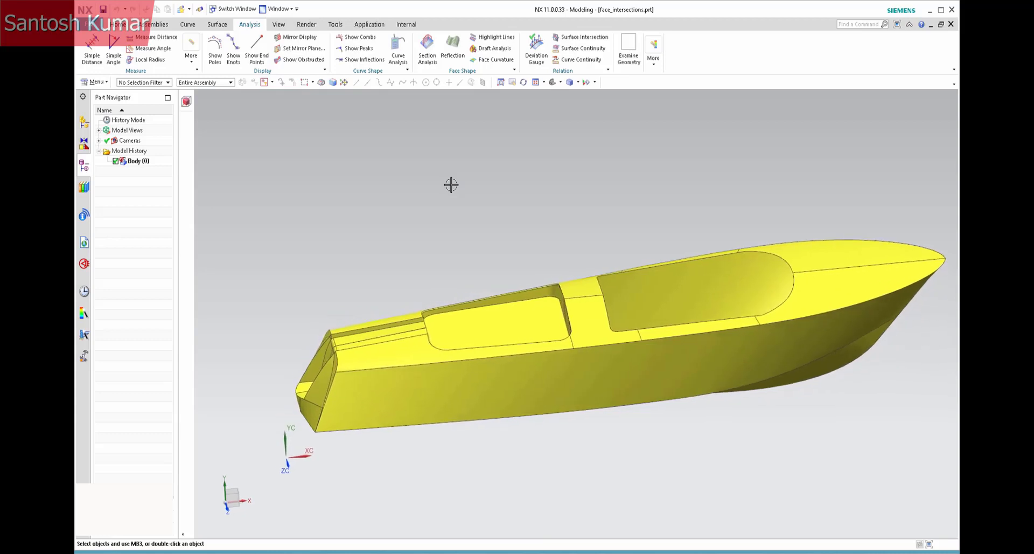
pyautogui.moveTo(451, 184); pyautogui.dragTo(457, 189, button='middle')
# - Run Examine Geometry on the boat, picking it with the Sheet Body filter
pyautogui.click(629, 60)
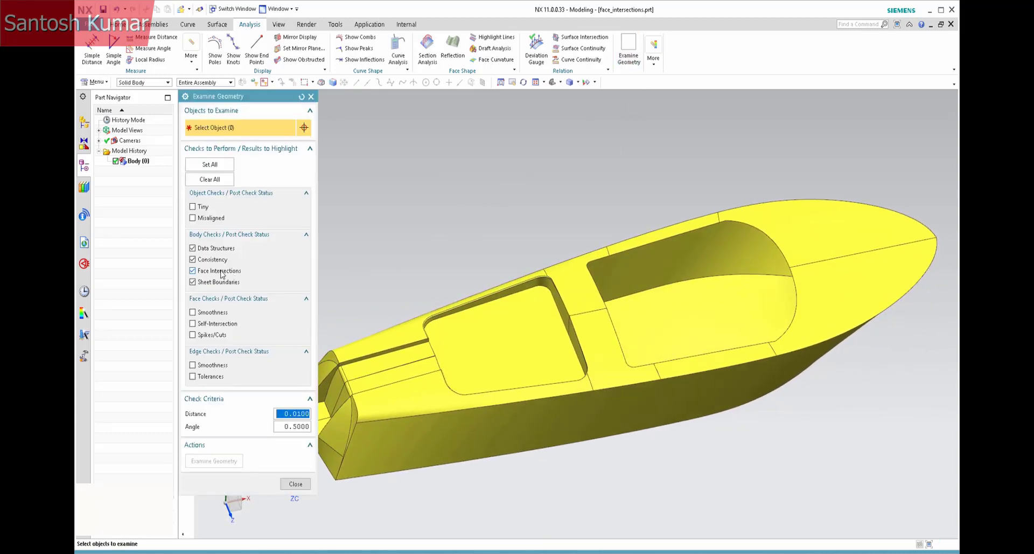
pyautogui.moveTo(351, 346); pyautogui.dragTo(388, 364, button='middle')
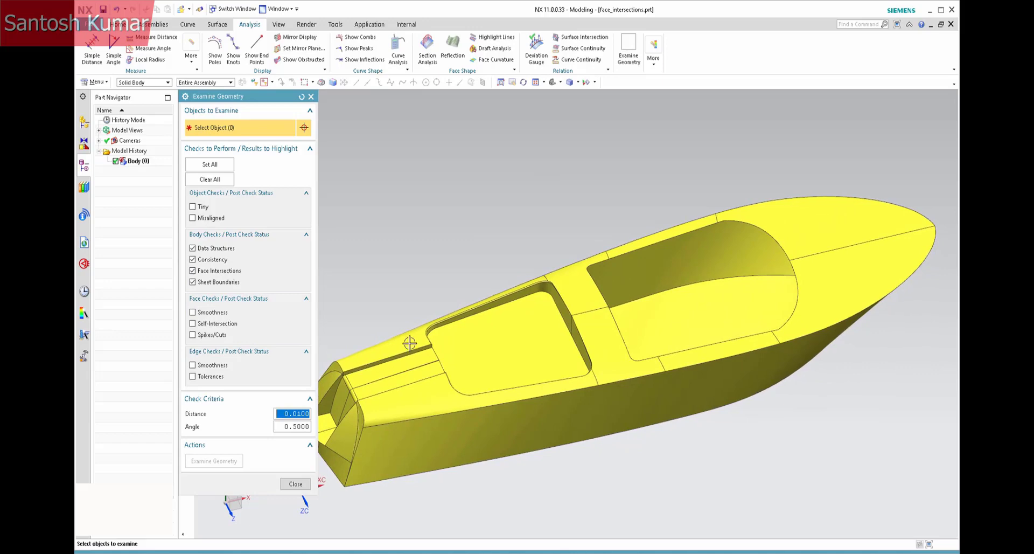
pyautogui.click(156, 82)
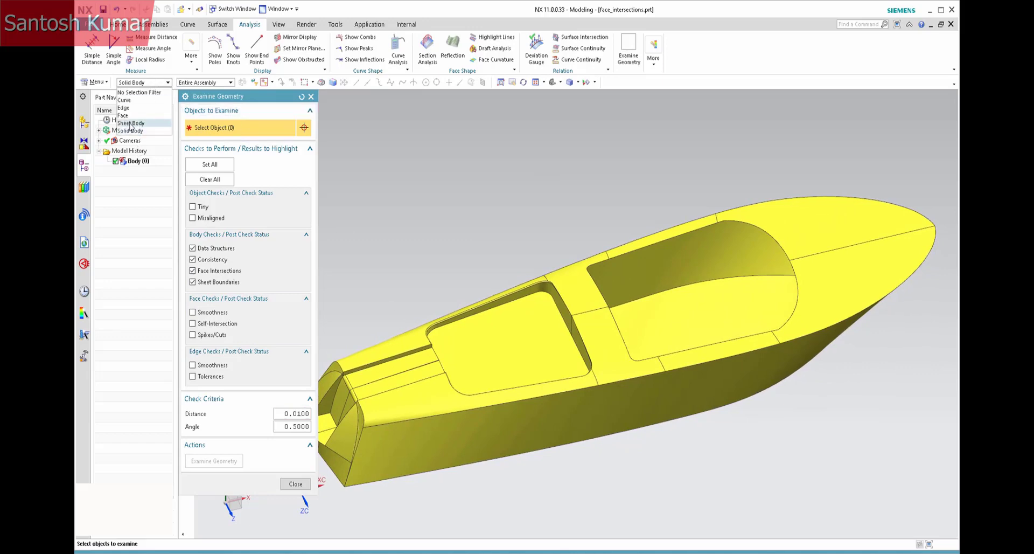
pyautogui.click(130, 123)
pyautogui.click(415, 352)
pyautogui.moveTo(376, 247); pyautogui.dragTo(394, 258, button='middle')
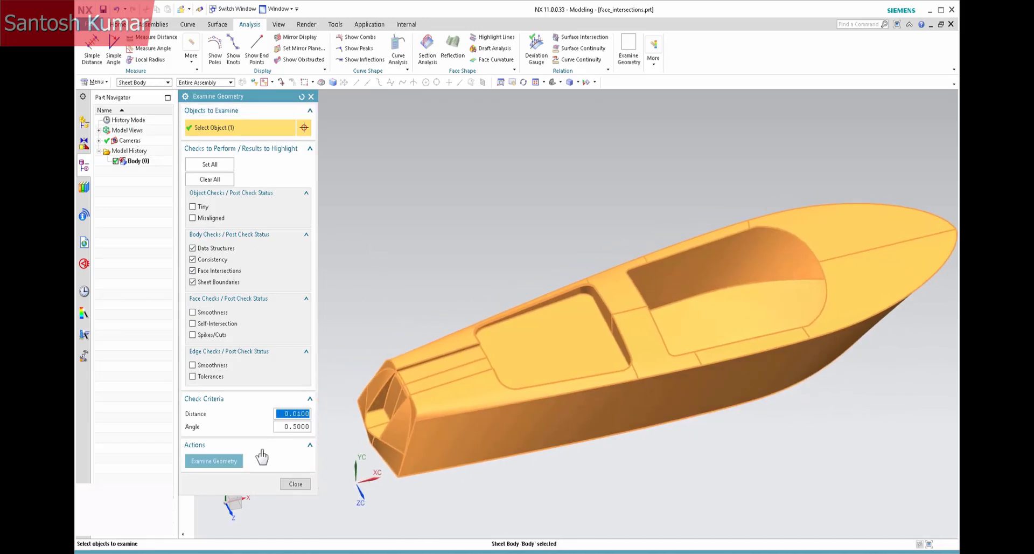
pyautogui.click(237, 461)
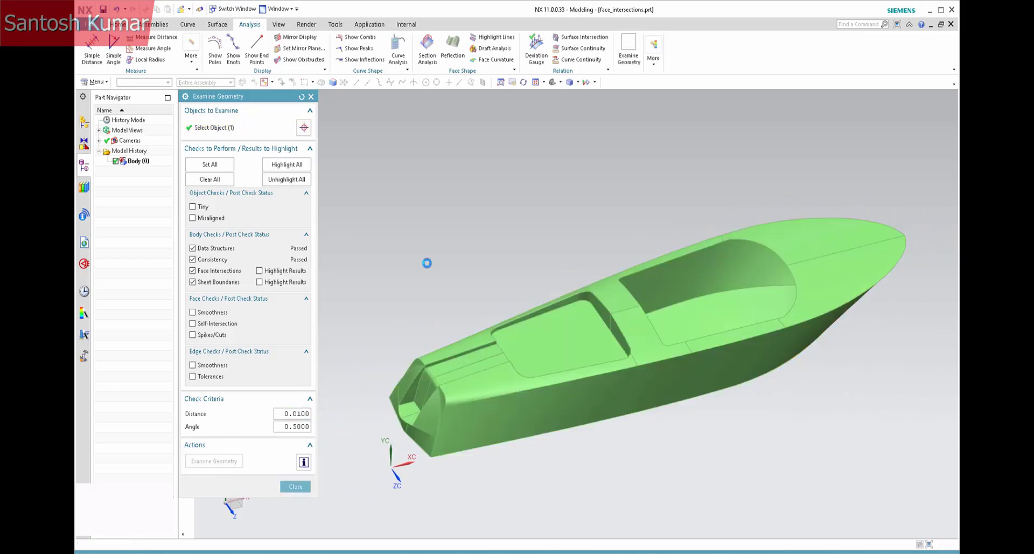
# - Toggle Sheet Boundaries highlighting on and off to compare with the stern's face intersections
pyautogui.click(260, 282)
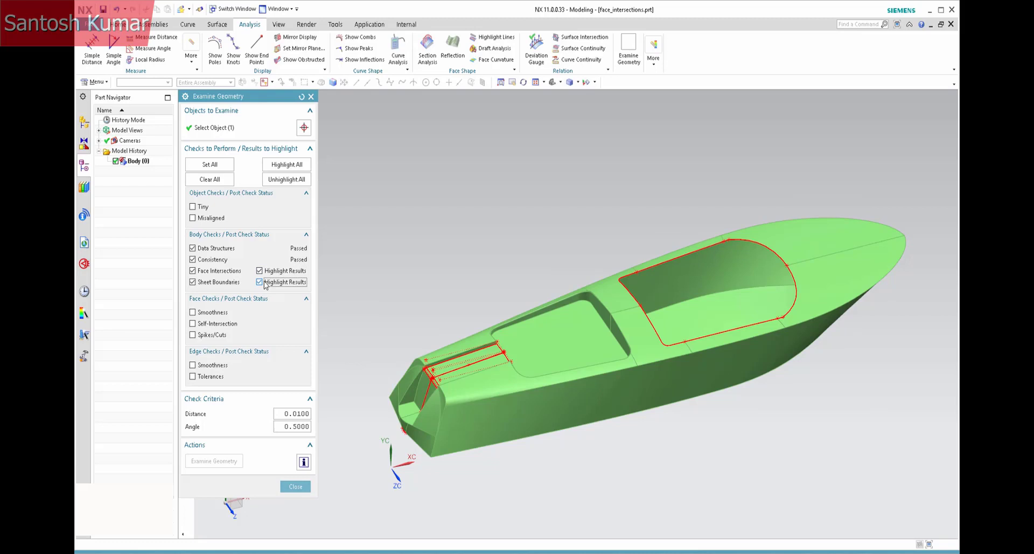
pyautogui.click(260, 282)
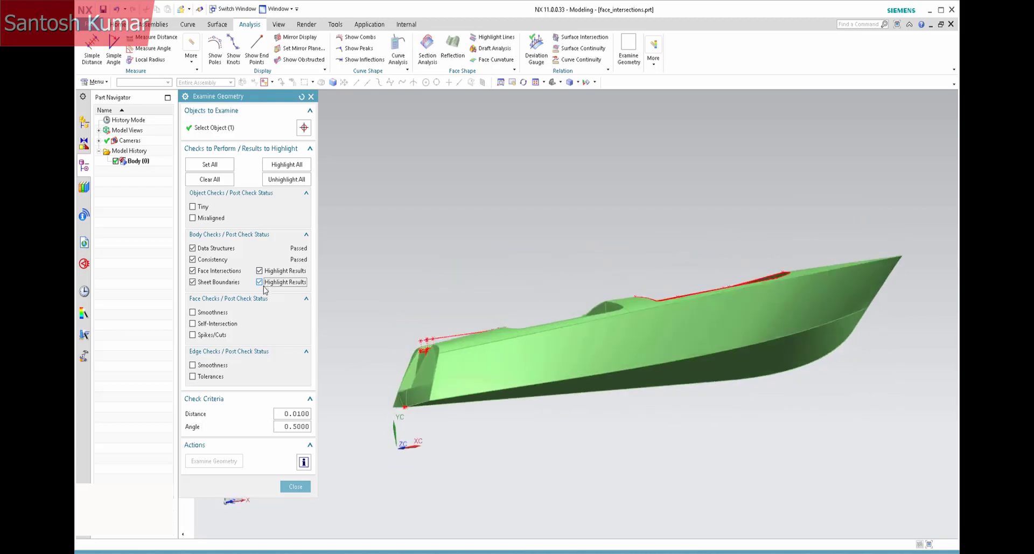
pyautogui.click(264, 287)
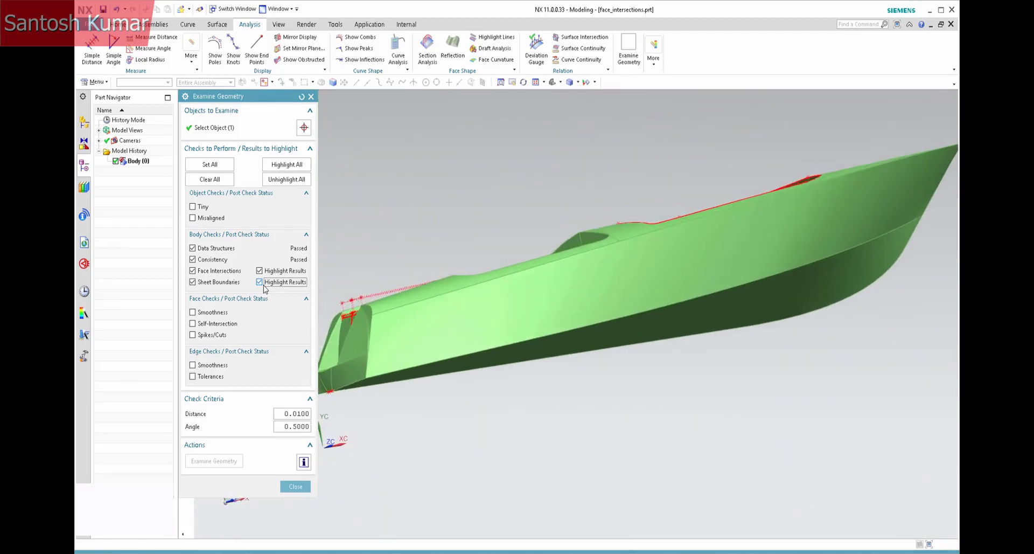
pyautogui.click(265, 282)
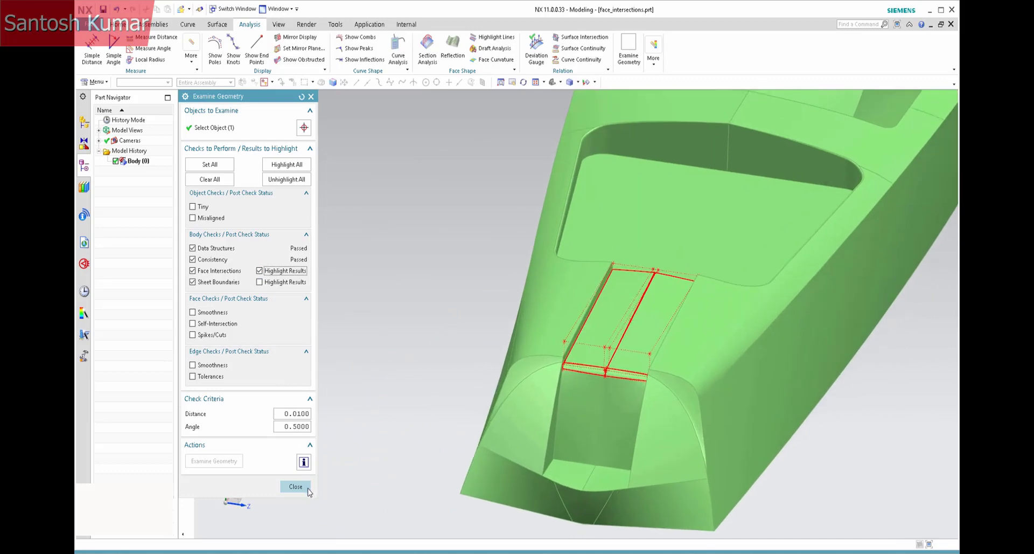
# - Close Examine Geometry and zoom in on the overlapping faces in the stern deck recess
pyautogui.click(296, 487)
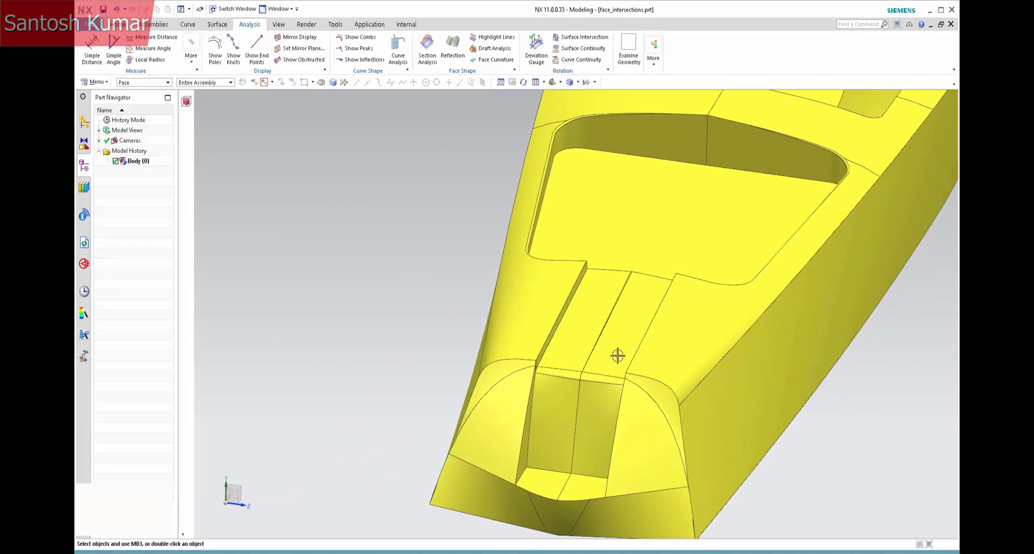
pyautogui.moveTo(618, 356); pyautogui.dragTo(637, 300, button='middle')
pyautogui.scroll(-3, 630, 295)
pyautogui.scroll(-3, 617, 381)
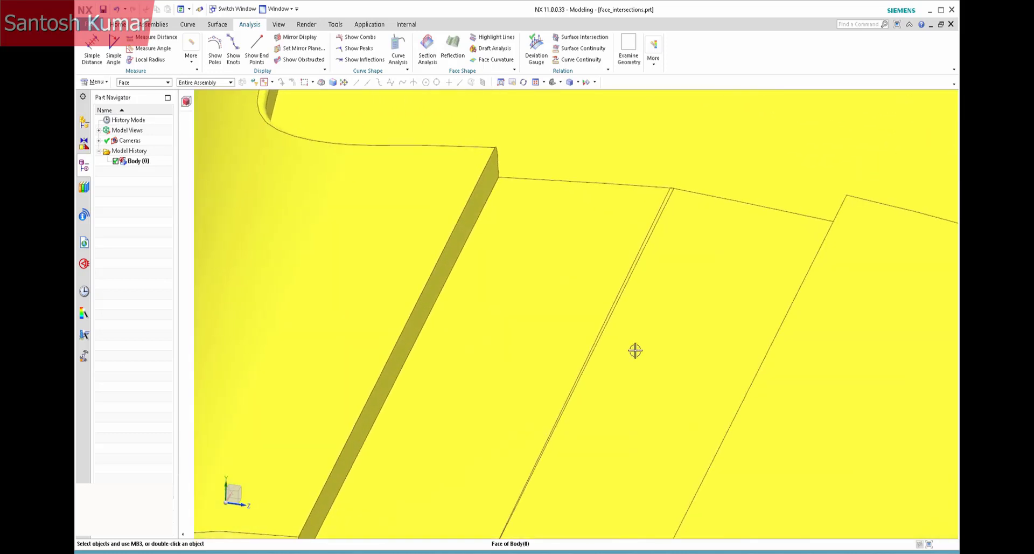
pyautogui.scroll(-2, 635, 351)
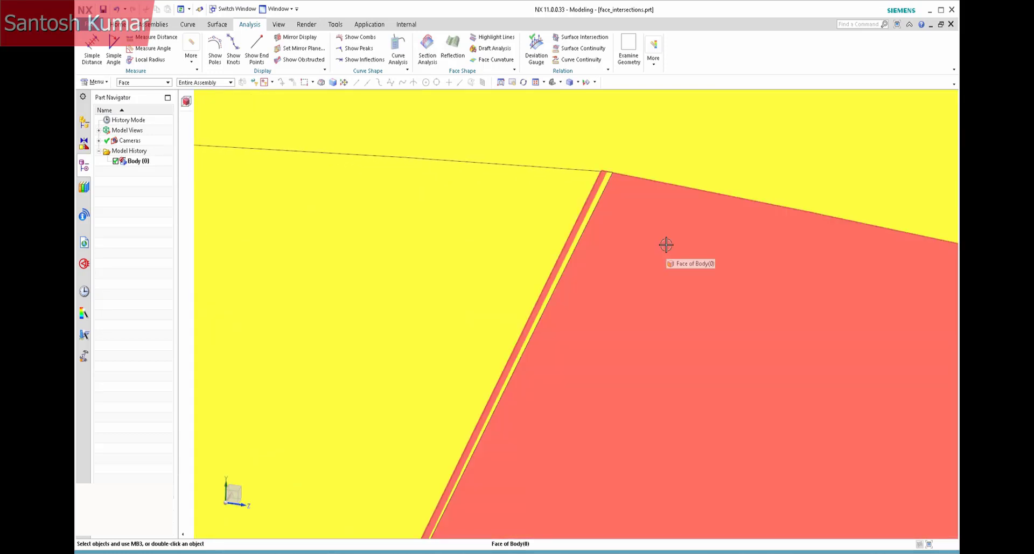